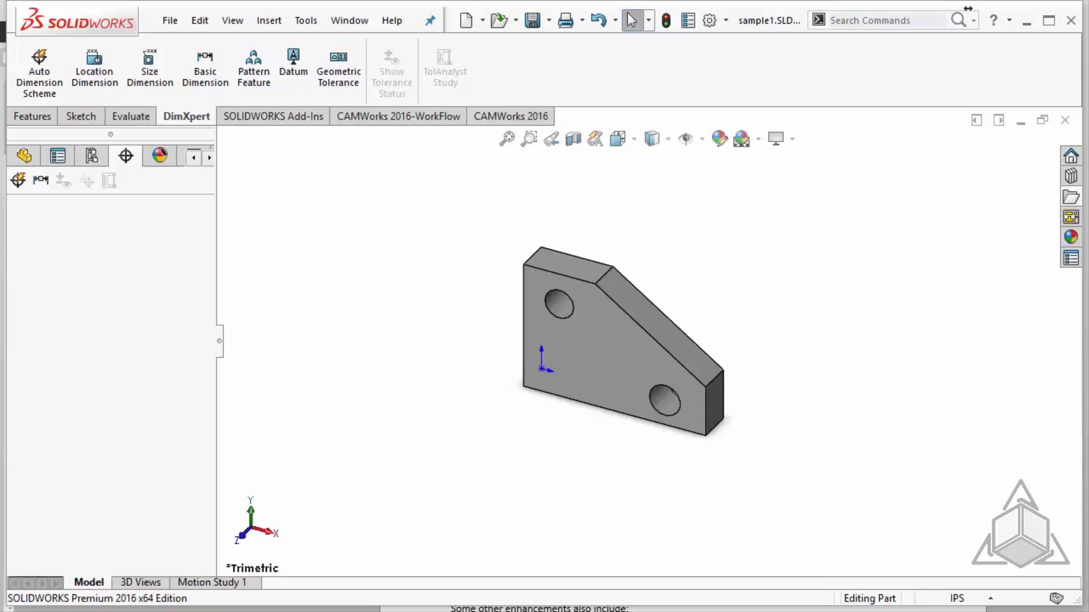
- Add a DimXpert basic dimension along X between the two holes of sample1, placed below the part
left_click(203, 79)
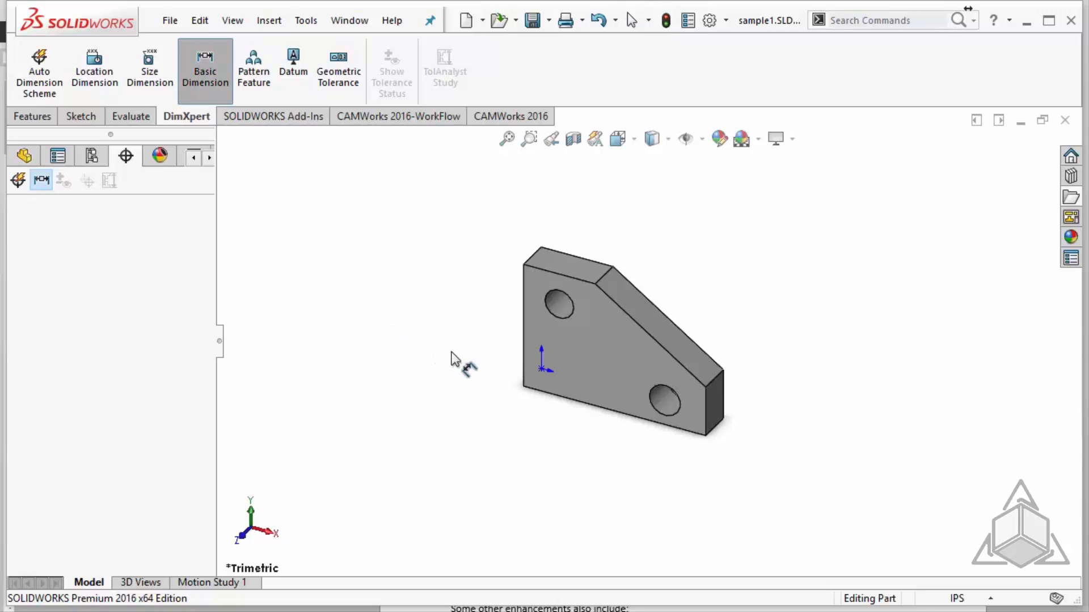
left_click(558, 304)
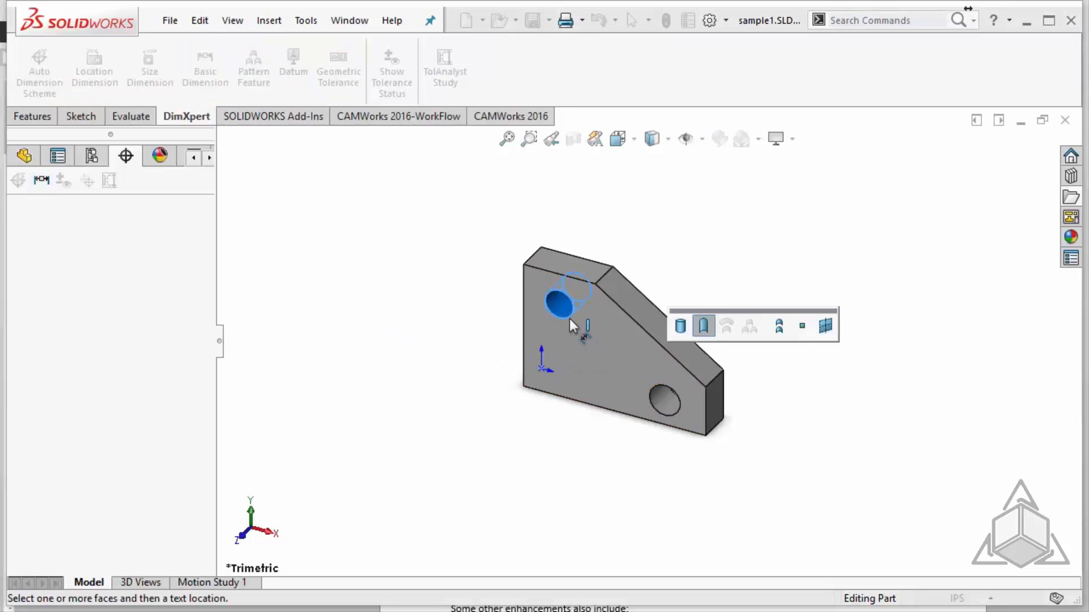
left_click(659, 398)
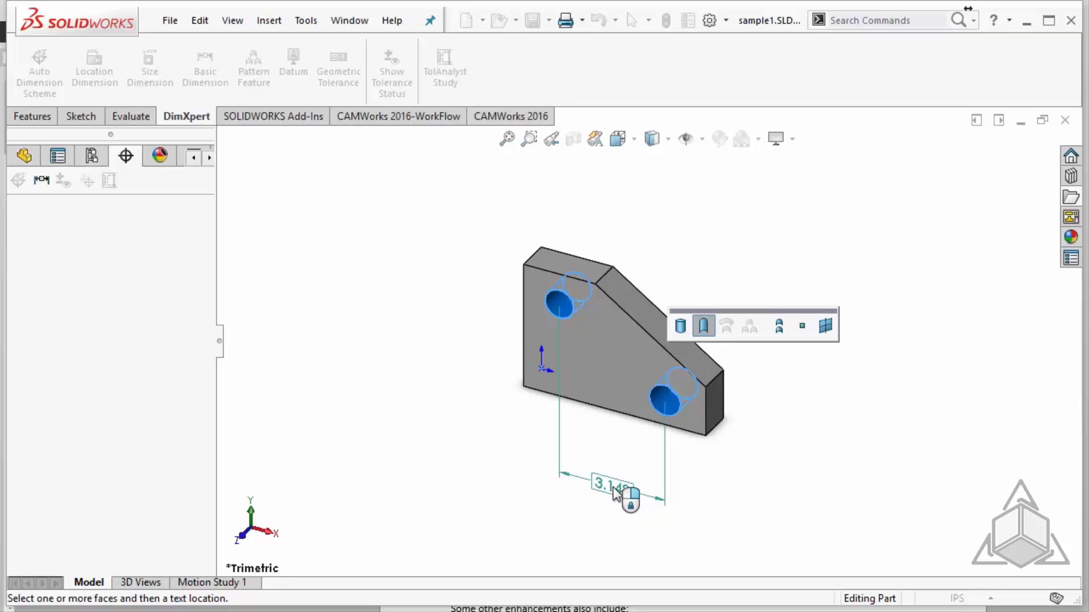
left_click(616, 492)
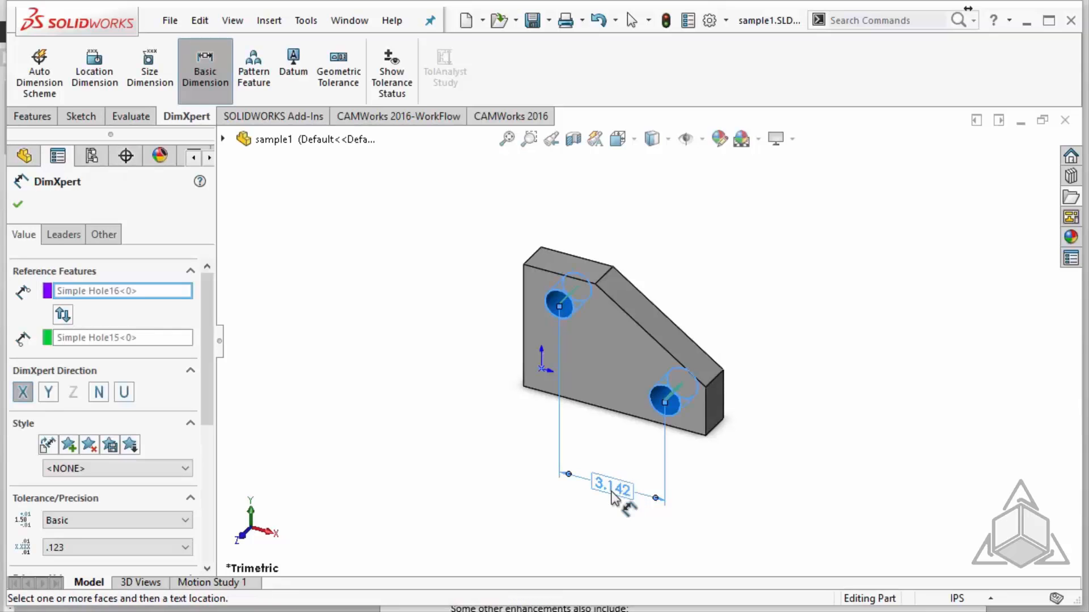
key("Escape")
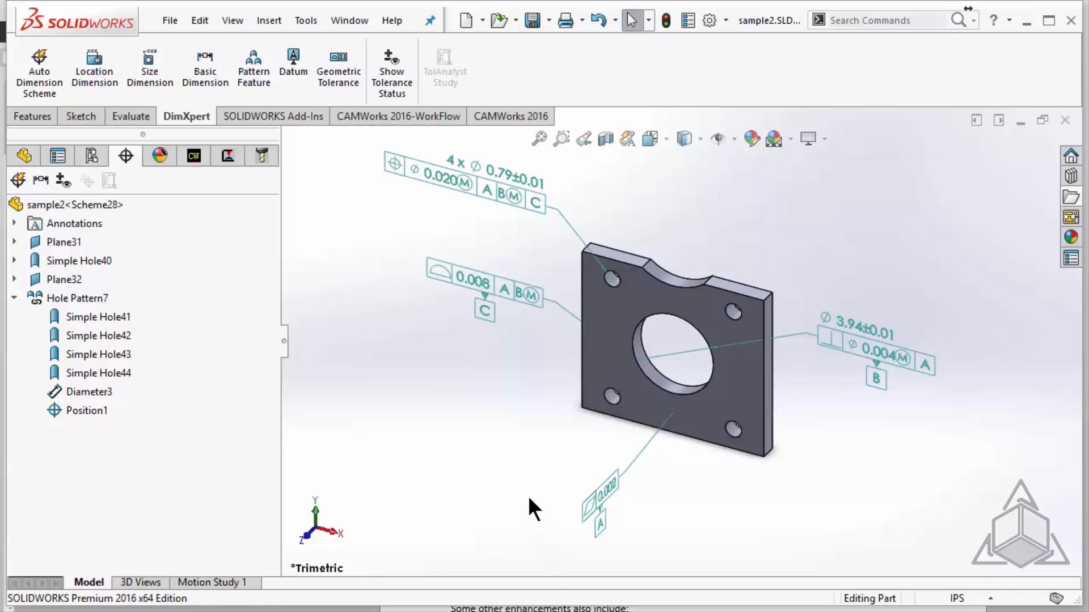
- Inspect the surface profile tolerance carrying datum C and the plate side face it controls
left_click(445, 282)
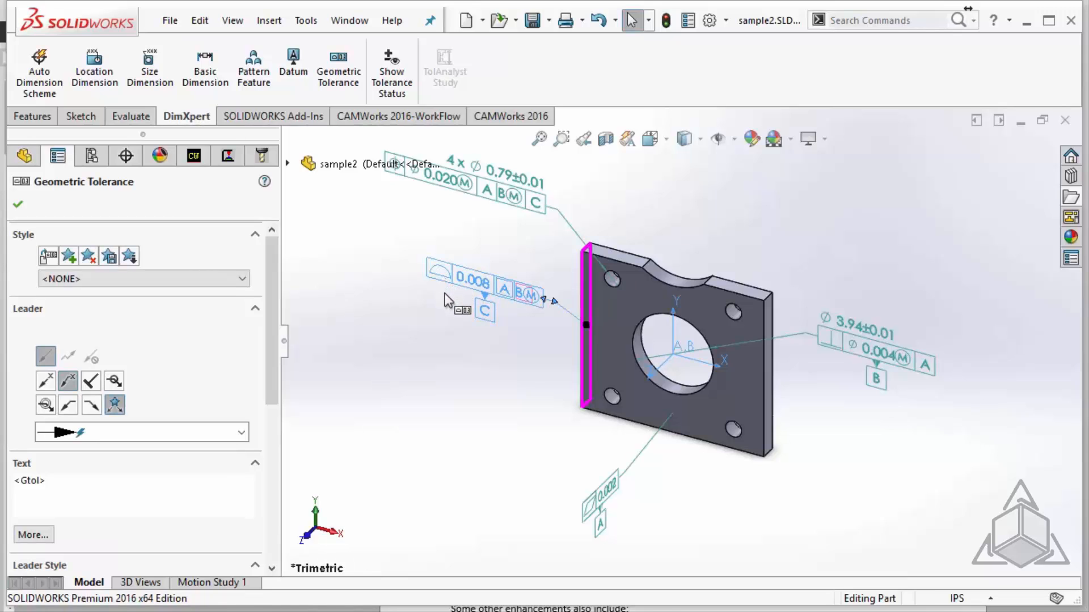
left_click(478, 441)
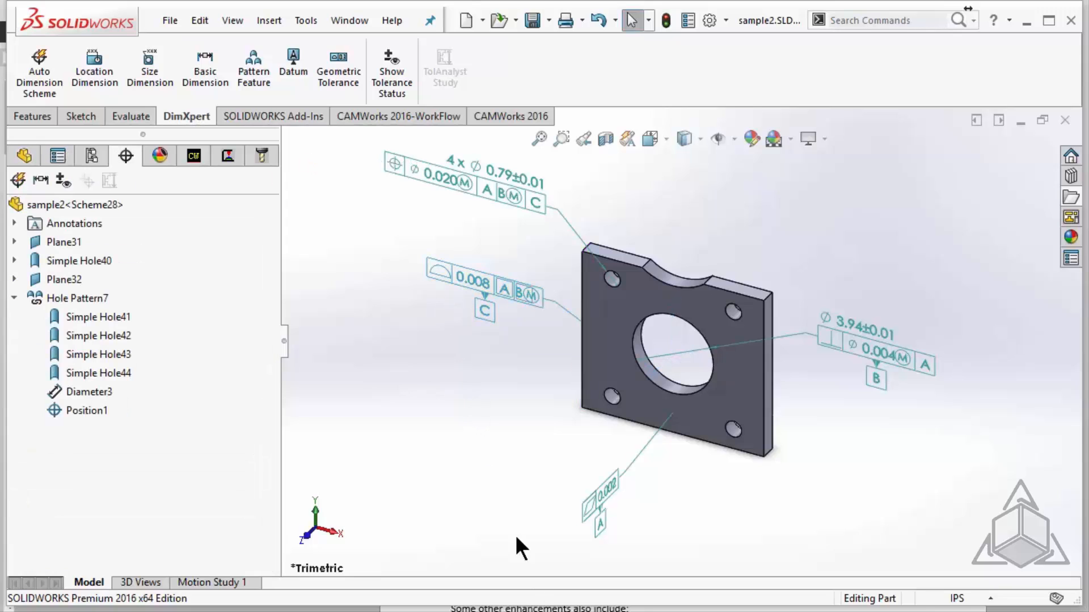
- From the Front view, add a size dimension for the plate's overall width below the part, assigned to the *Top annotation view
left_click(305, 533)
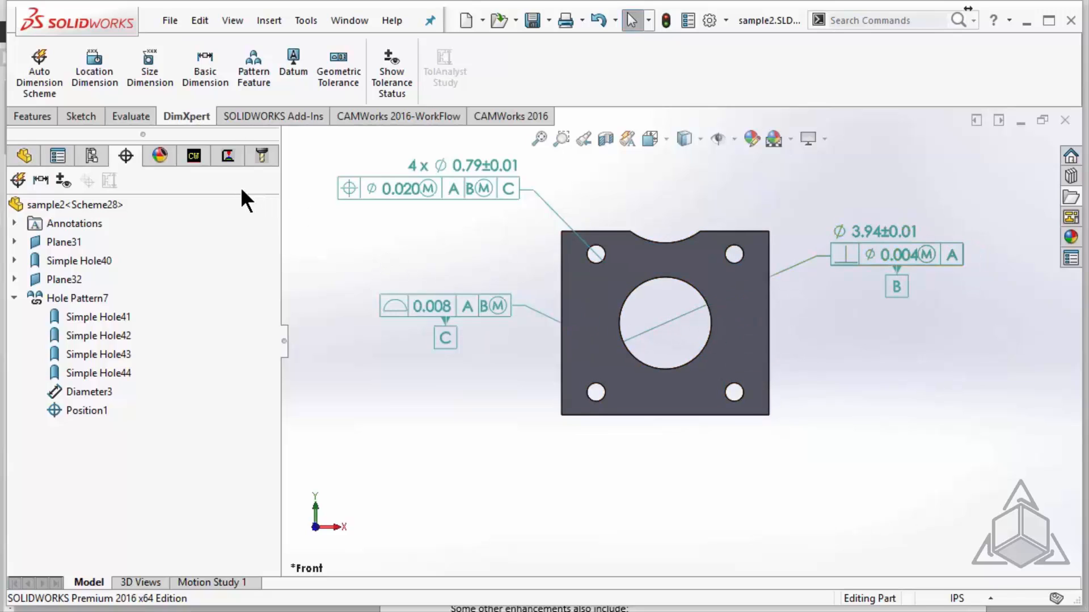
left_click(142, 78)
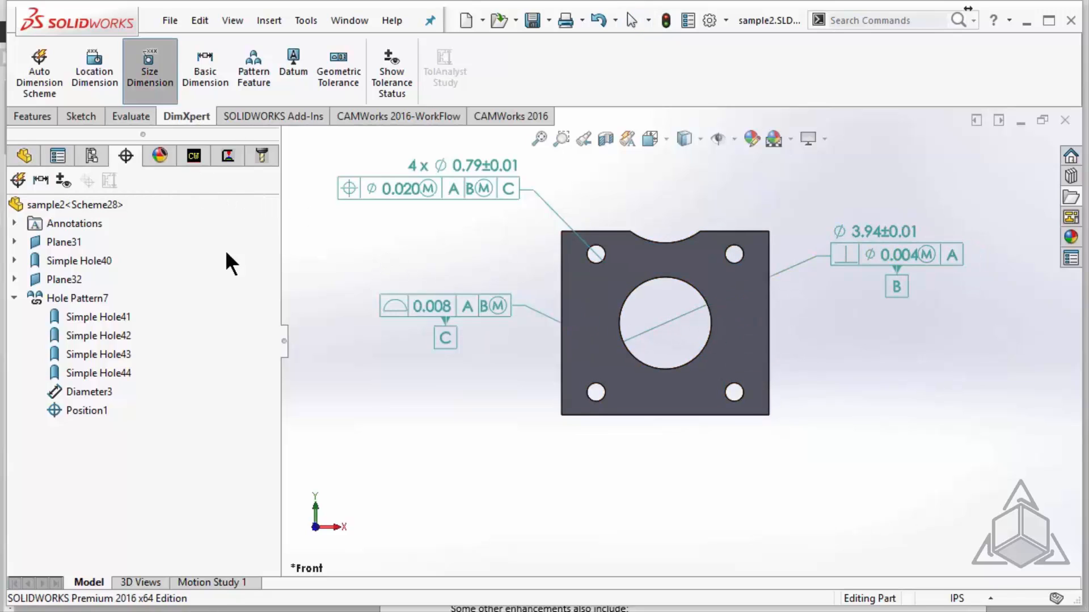
left_click(646, 422)
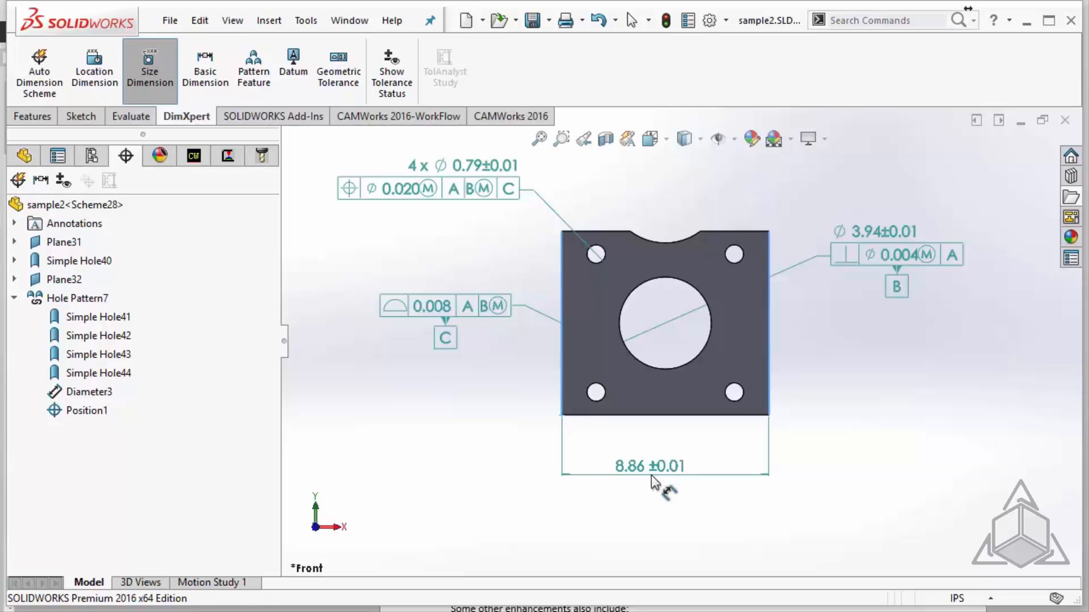
left_click(651, 475)
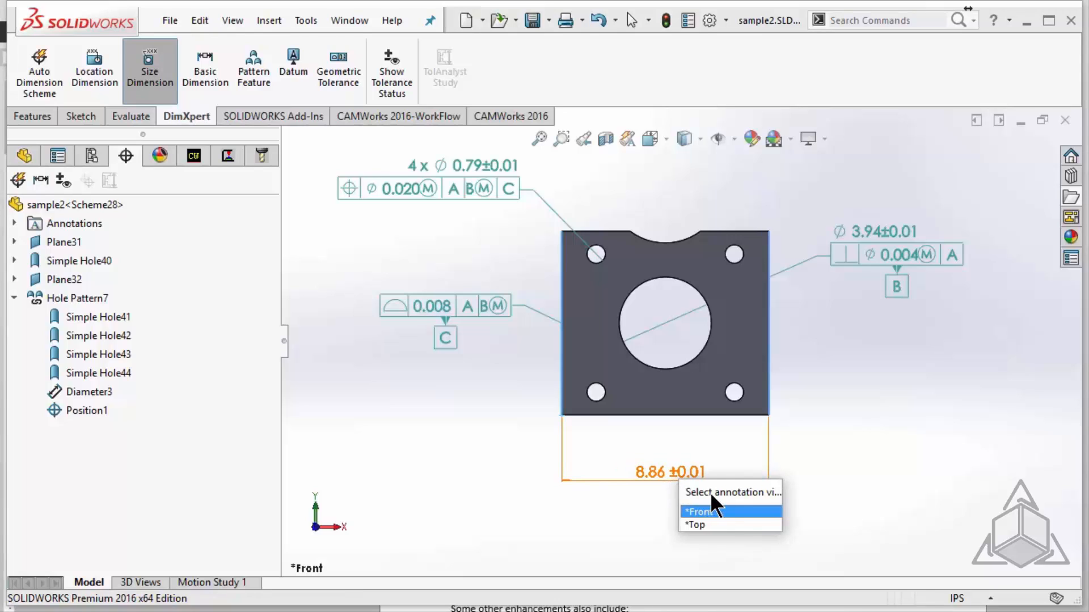
left_click(702, 523)
right_click_drag(697, 518, 702, 434)
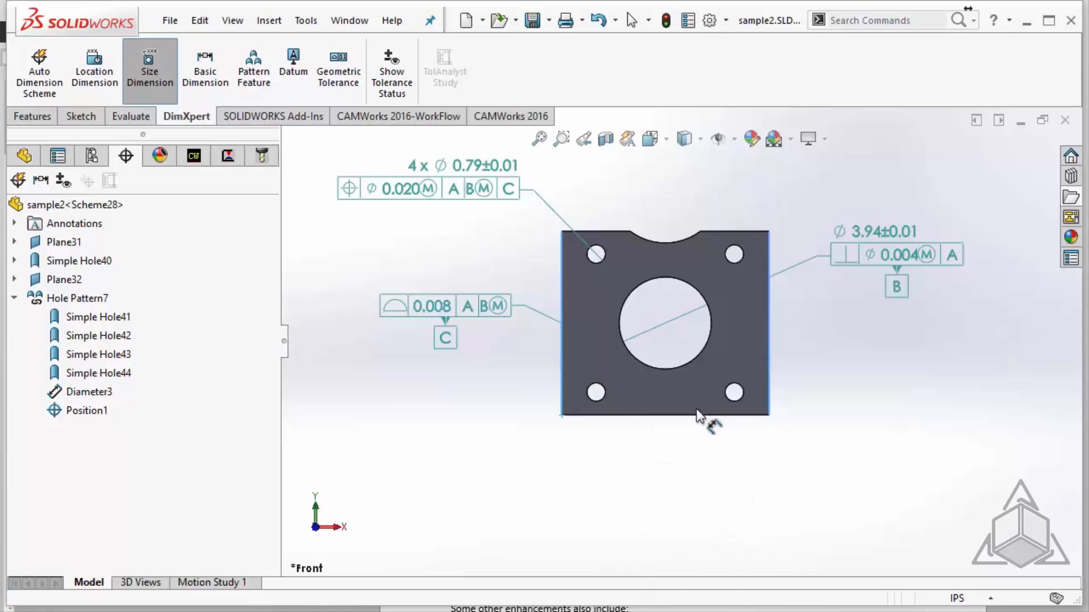
left_click(651, 484)
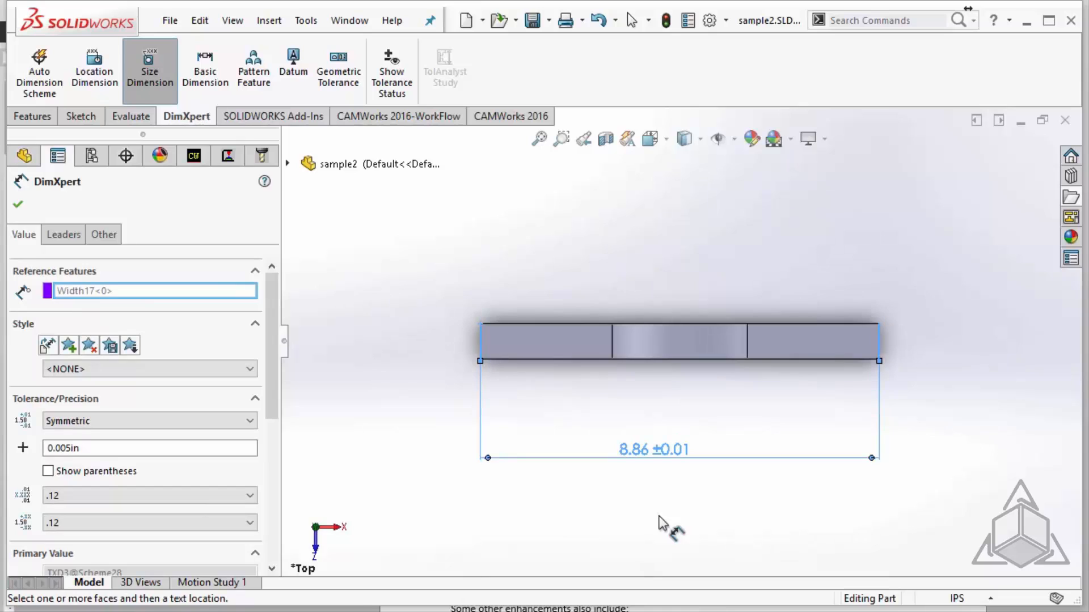
- Check the annotation view choices for the placed plate width dimension, then end the Size Dimension command
left_click(660, 523)
left_click(672, 458)
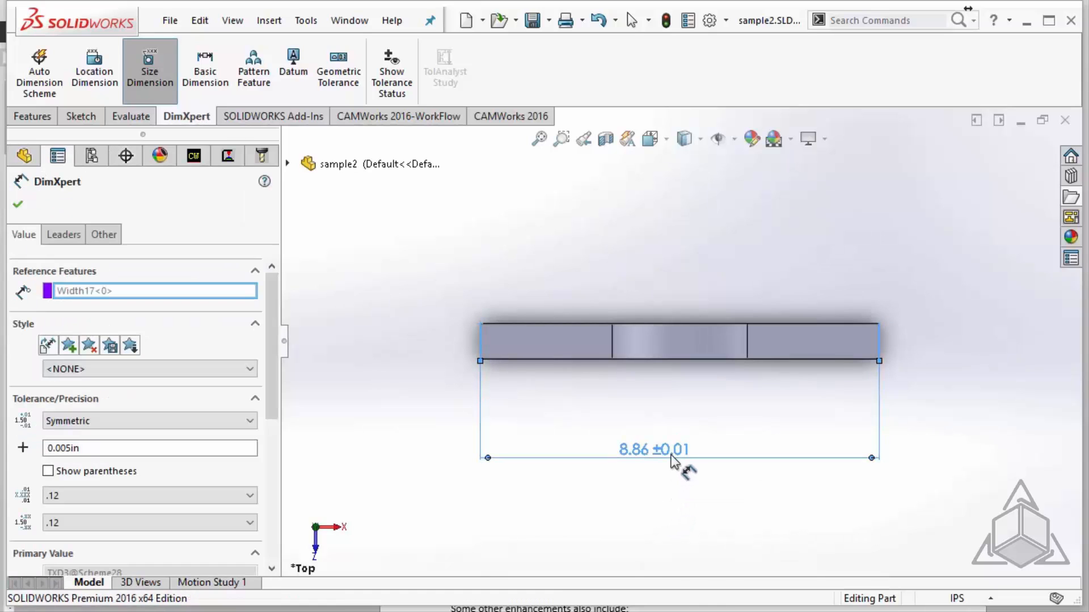
right_click(671, 460)
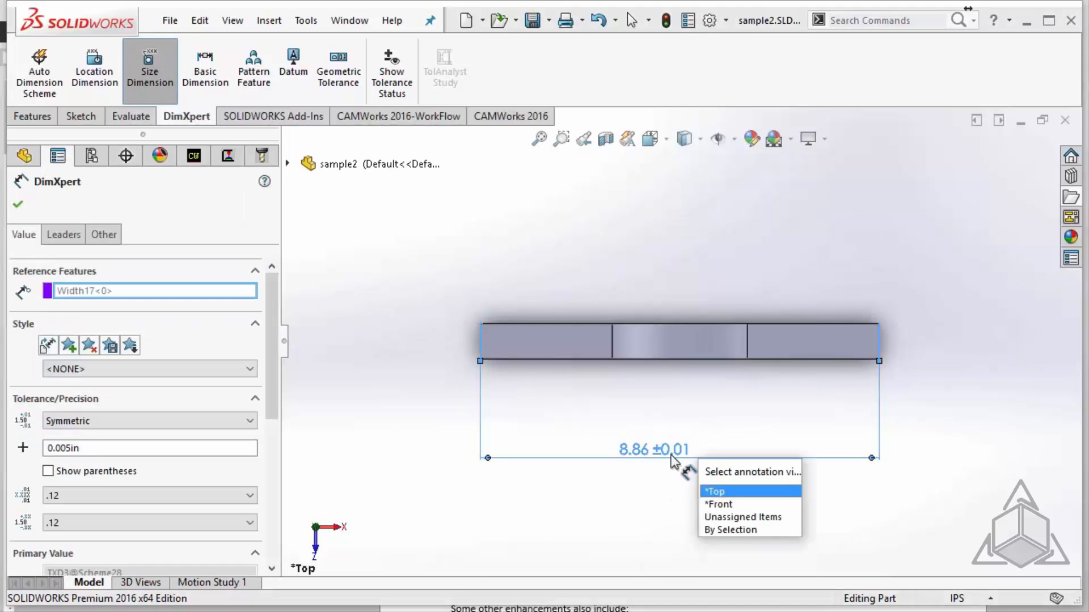
left_click(671, 456)
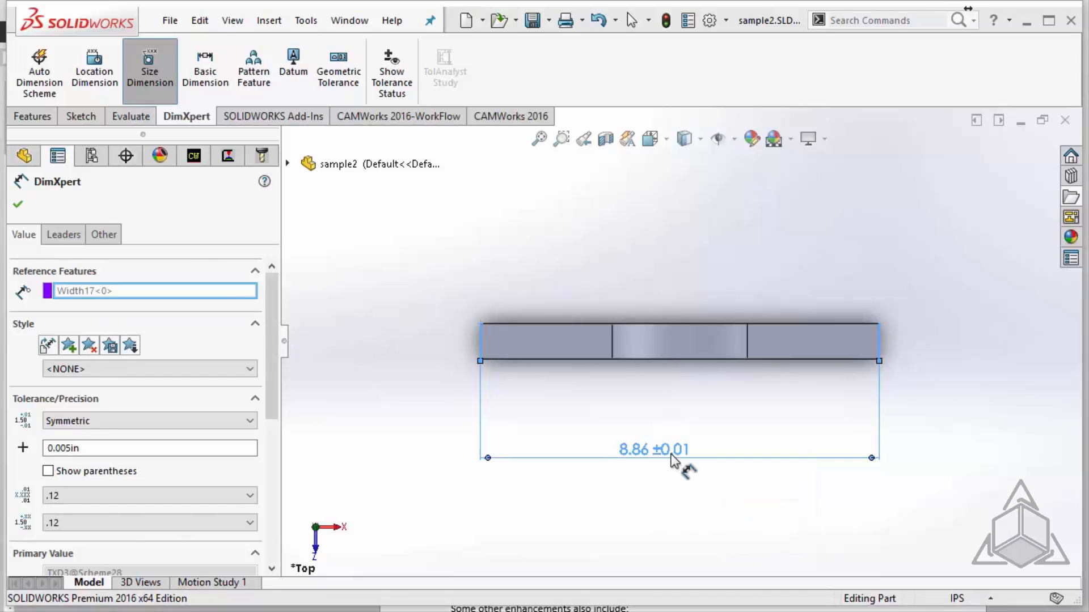
key("Escape")
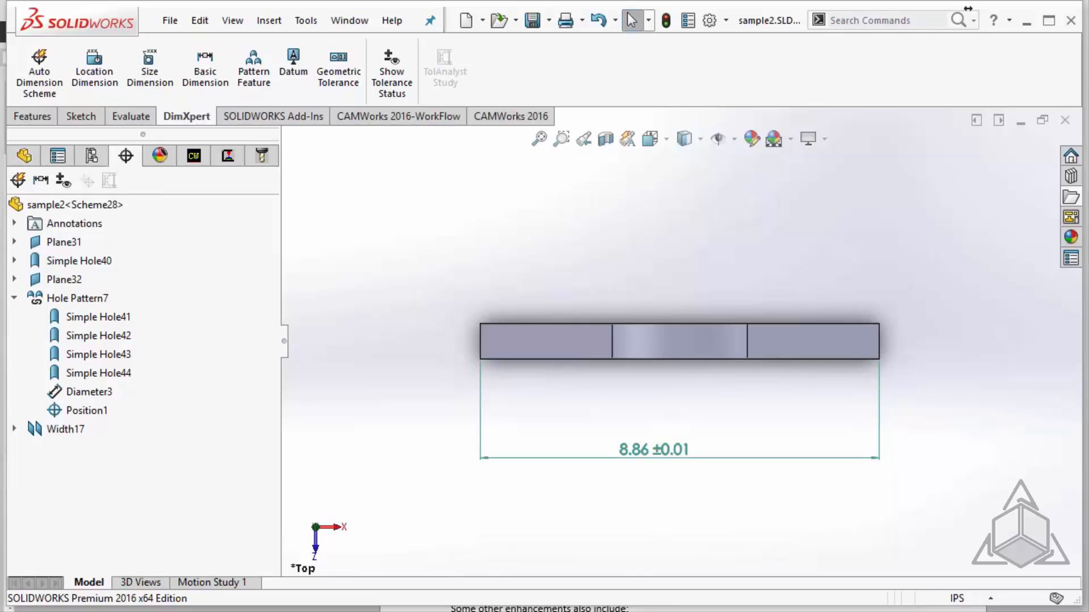
- In the Front view, recreate the basic dimensions for Position1 of Hole Pattern7
right_click_drag(448, 382, 372, 287)
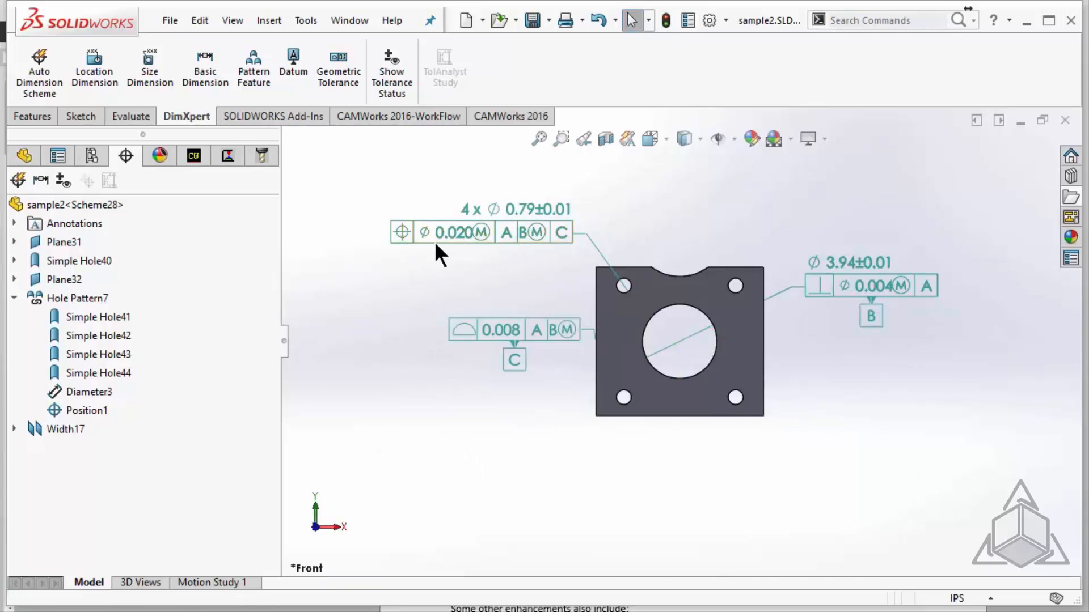
right_click(93, 415)
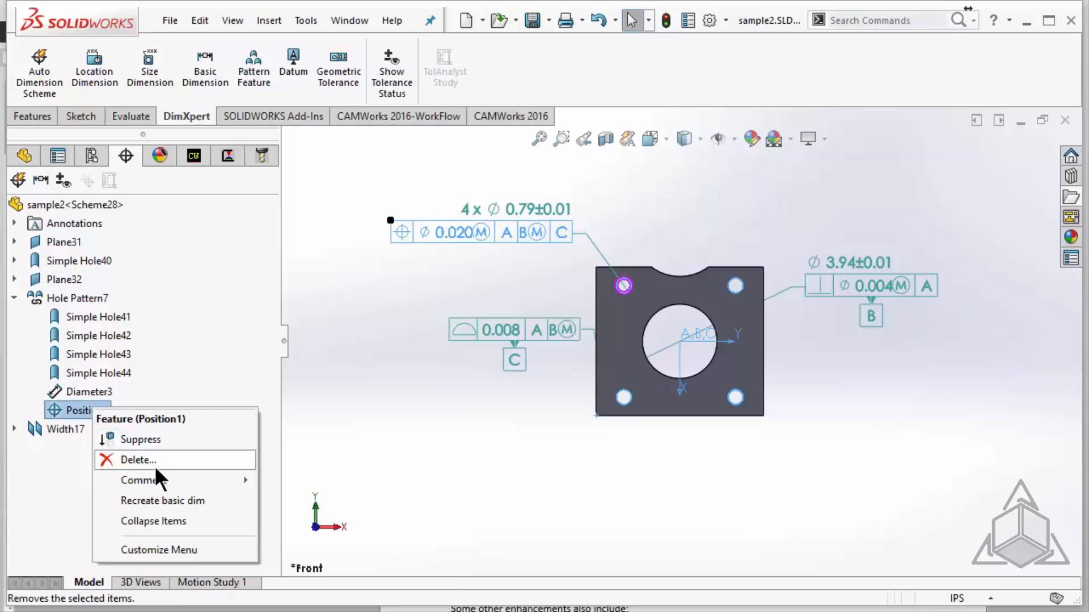
left_click(219, 499)
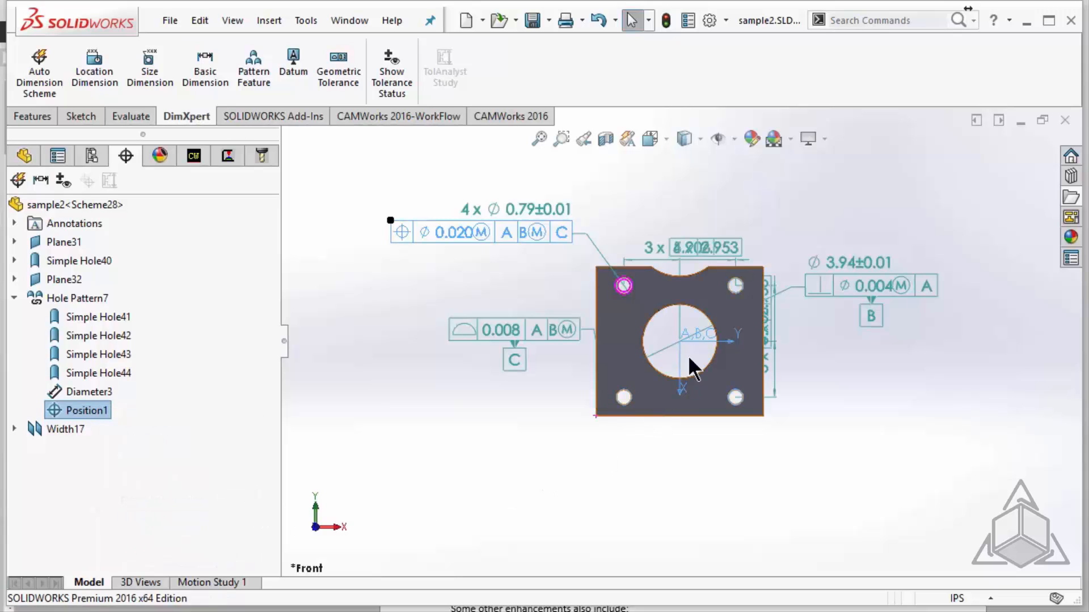
- Spread out the overlapping basic dimensions, placing the horizontal ones above the plate and the vertical ones to its right
scroll(771, 282, "down", 2)
left_click_drag(684, 286, 725, 188)
left_click_drag(640, 281, 538, 170)
left_click_drag(693, 198, 742, 199)
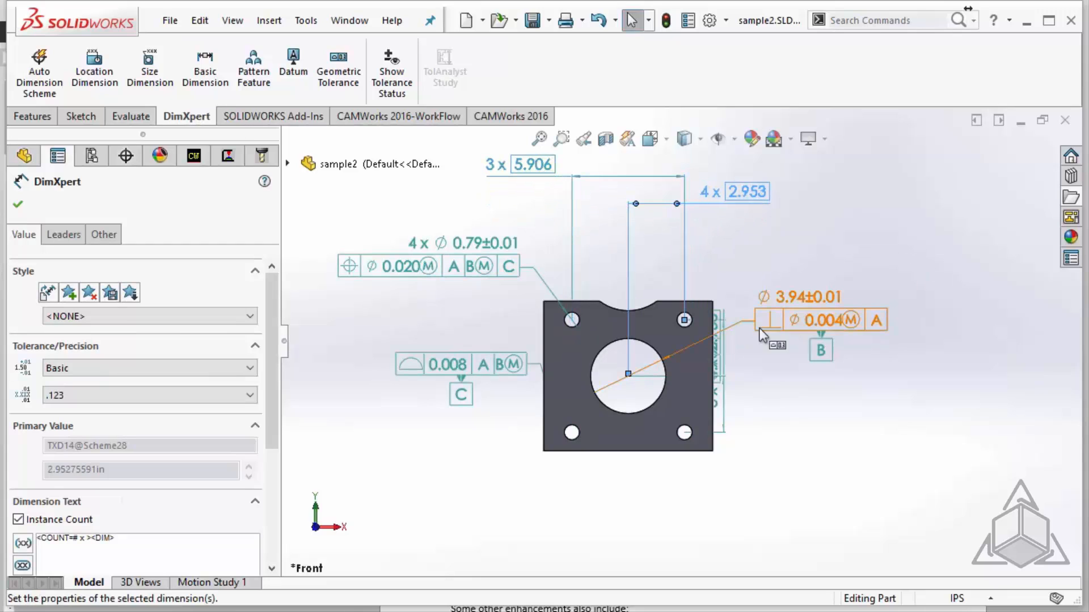
left_click_drag(727, 366, 773, 505)
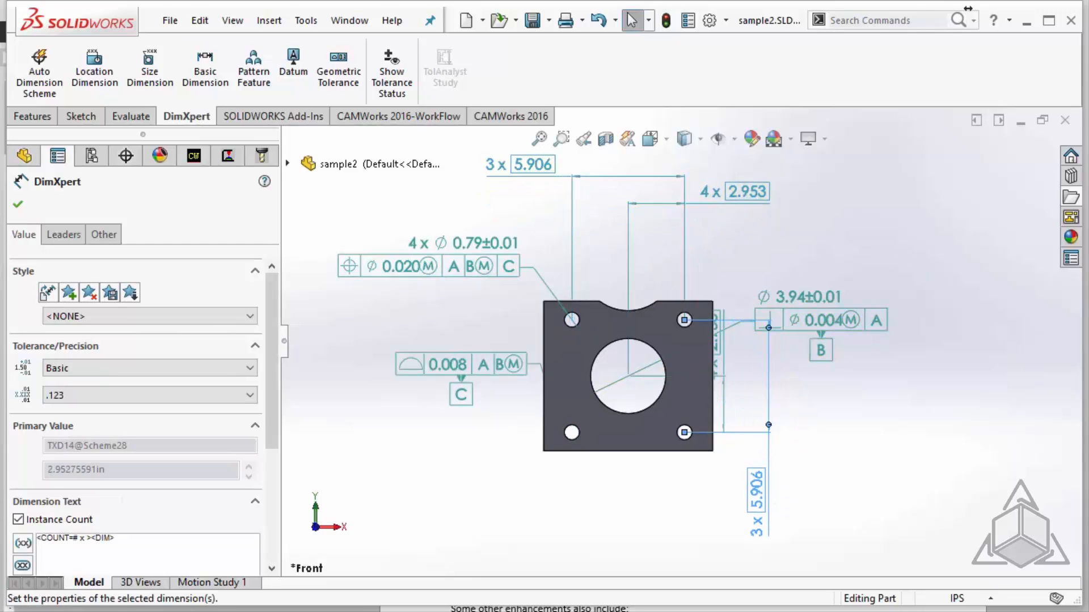
left_click_drag(719, 353, 829, 354)
- Move the central hole's diameter and perpendicularity callout with datum B to the lower left of the plate
scroll(680, 342, "up", 3)
left_click_drag(805, 399, 519, 519)
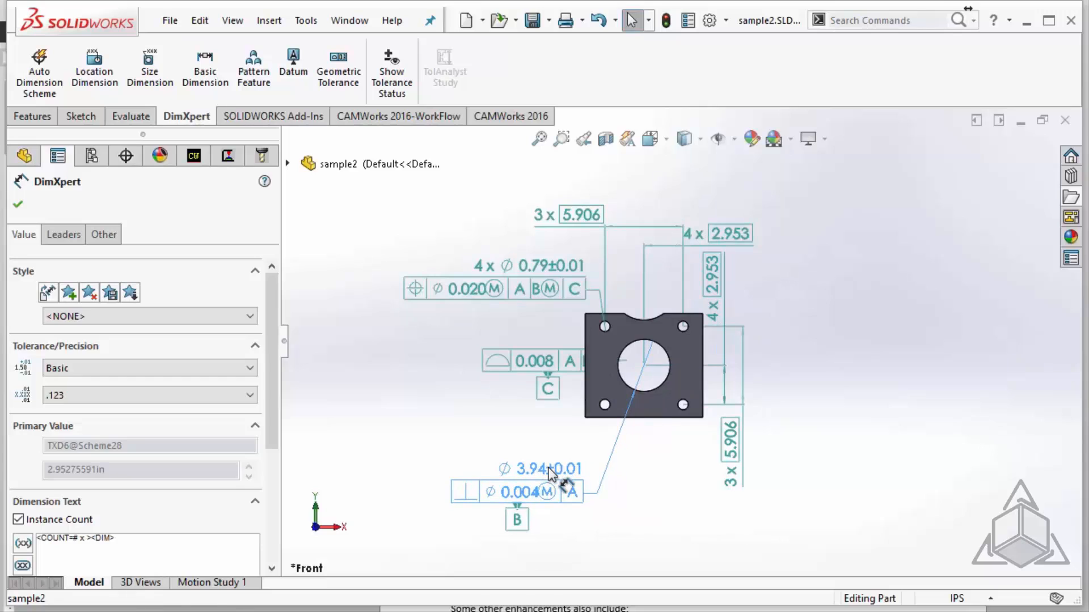
left_click(653, 464)
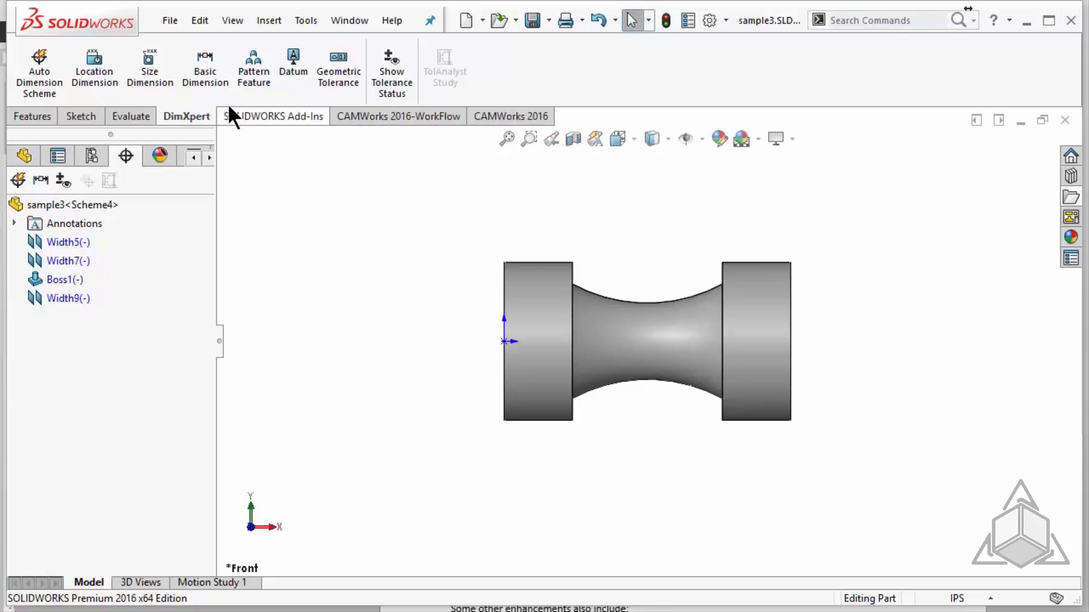
- Add size dimensions above the sample3 part for the widths of the left collar and the concave middle section
left_click(151, 76)
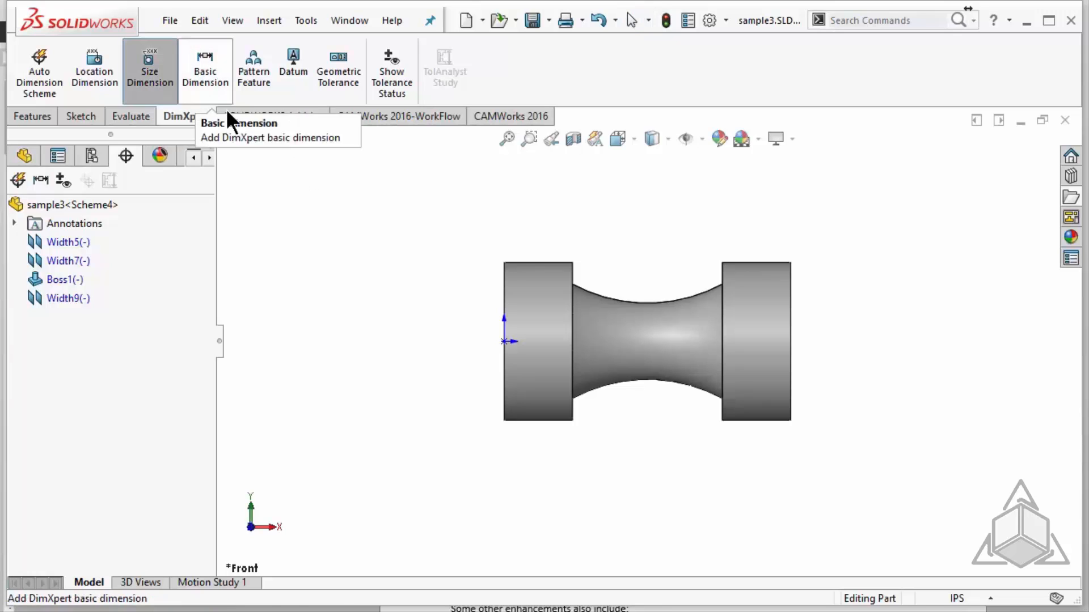
left_click(522, 264)
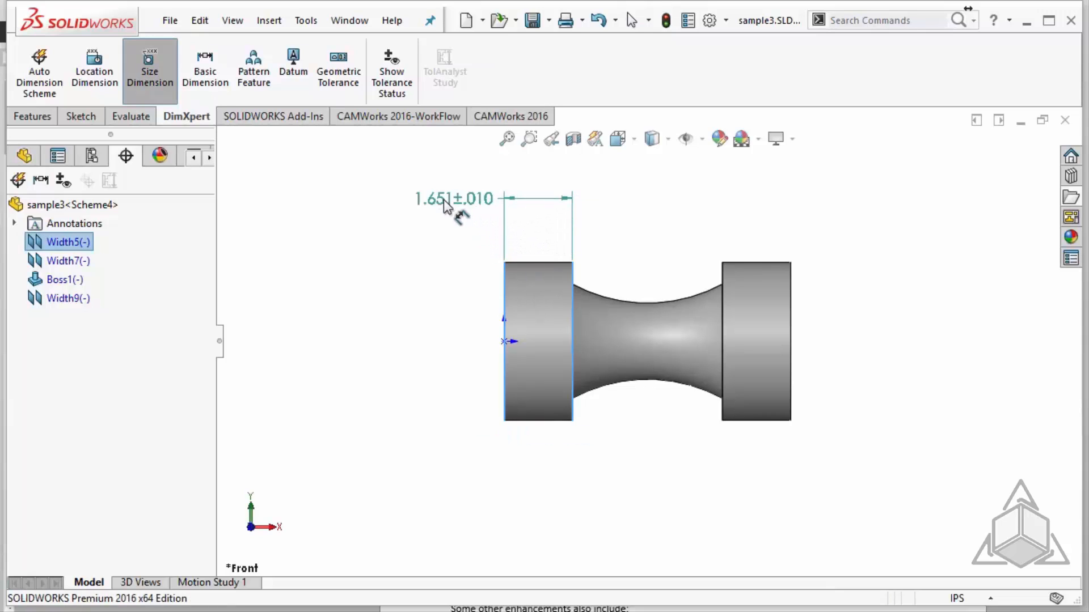
left_click(443, 212)
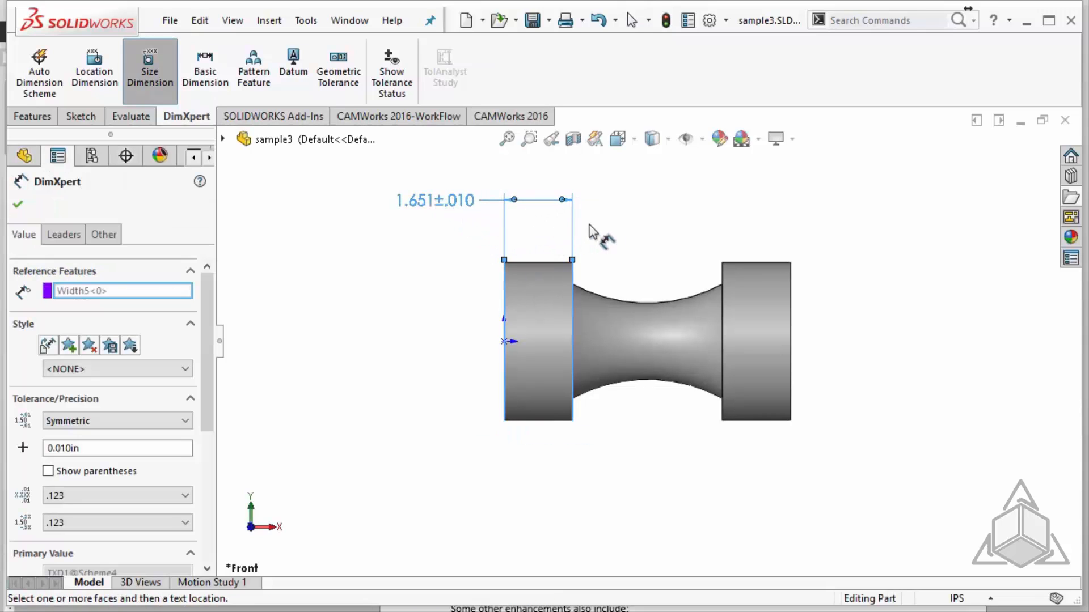
left_click(612, 298)
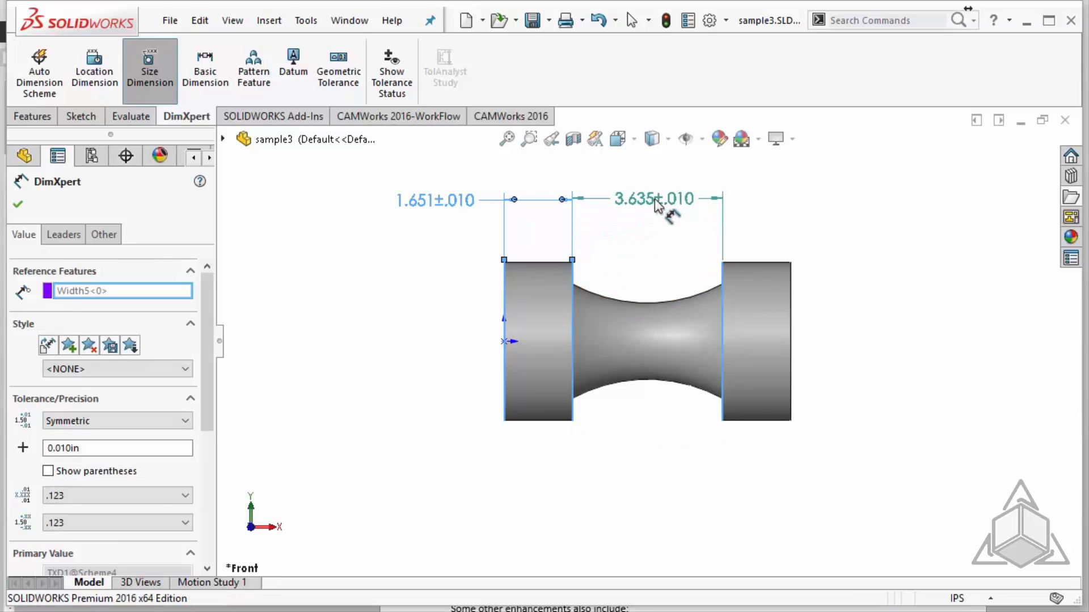
left_click(649, 202)
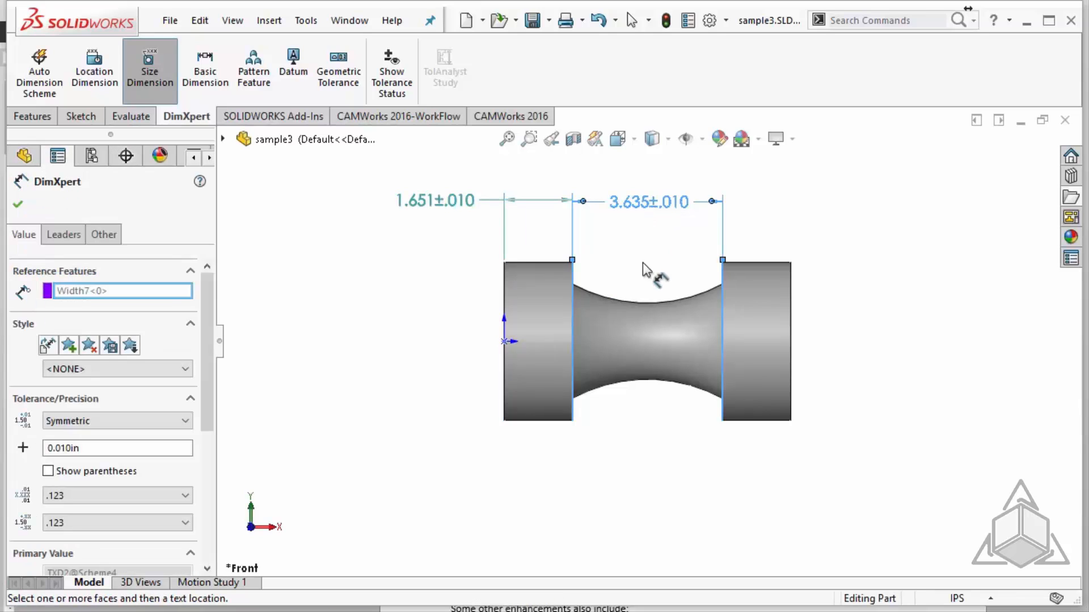
key("Escape")
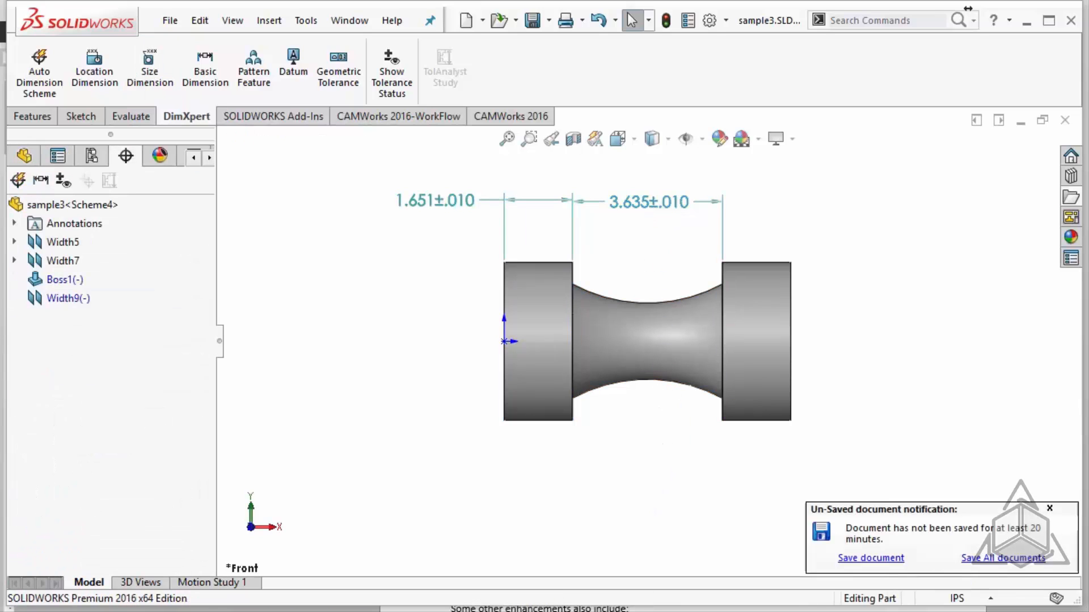